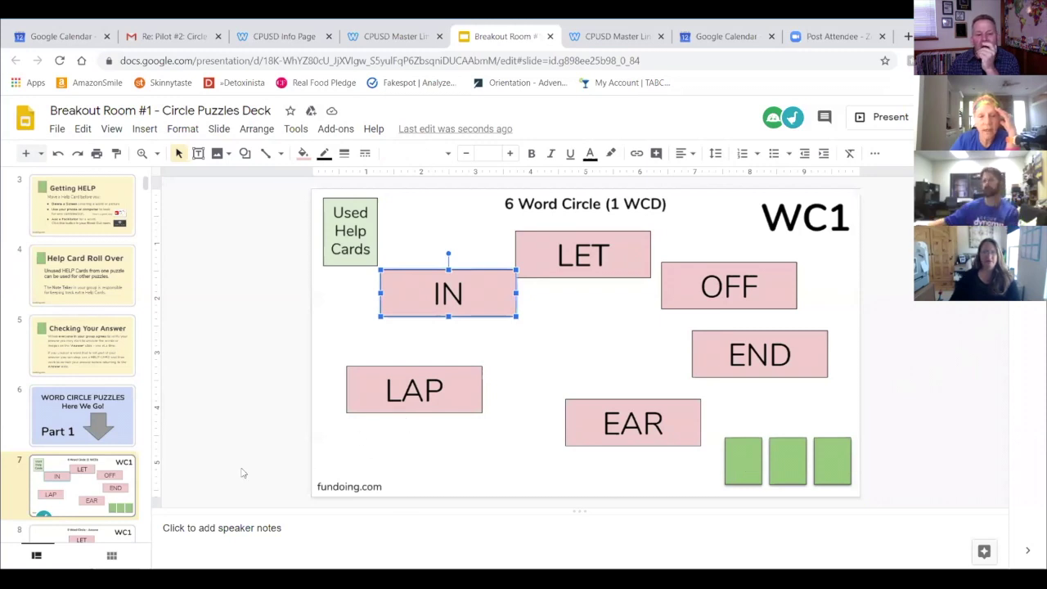
Step: Advance from the WC1 puzzle slide to the 6 Word Circle - Answer slide
key(Page_Down)
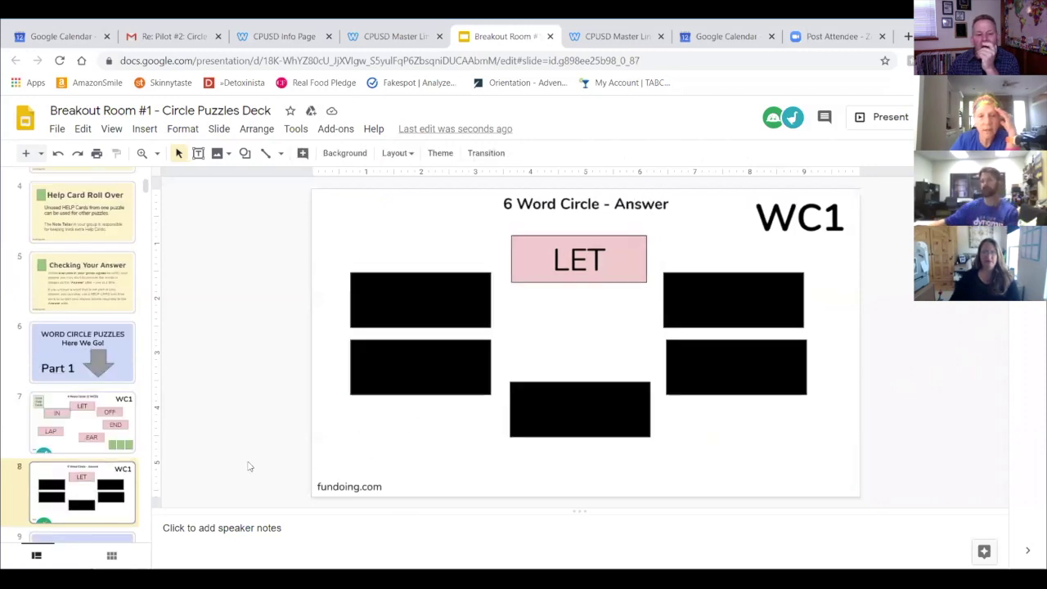
Step: Delete the top-right black cover to reveal OFF, then return to the WC1 puzzle slide
click(759, 297)
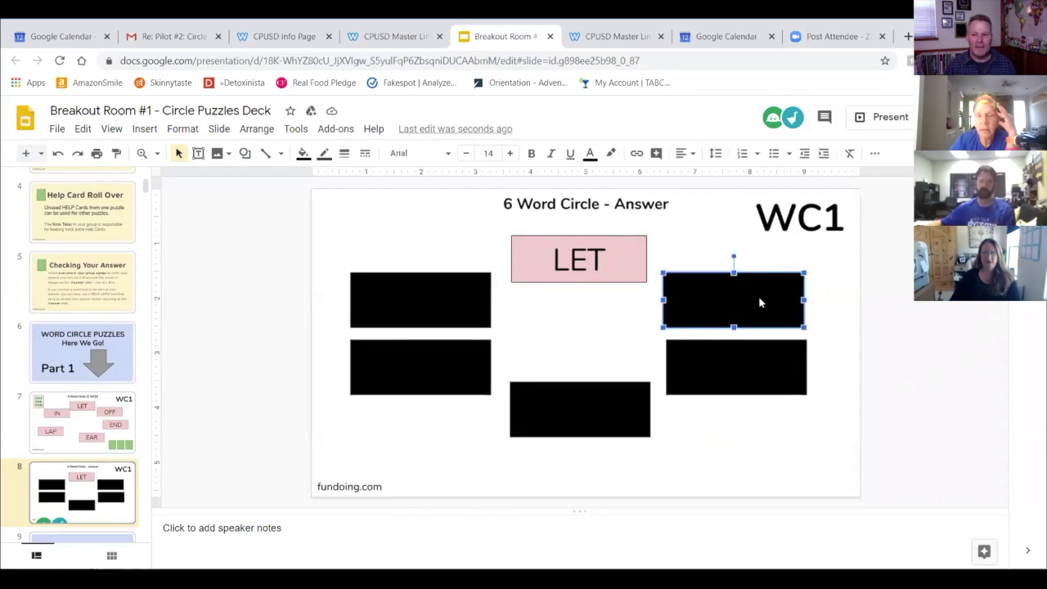
right_click(759, 302)
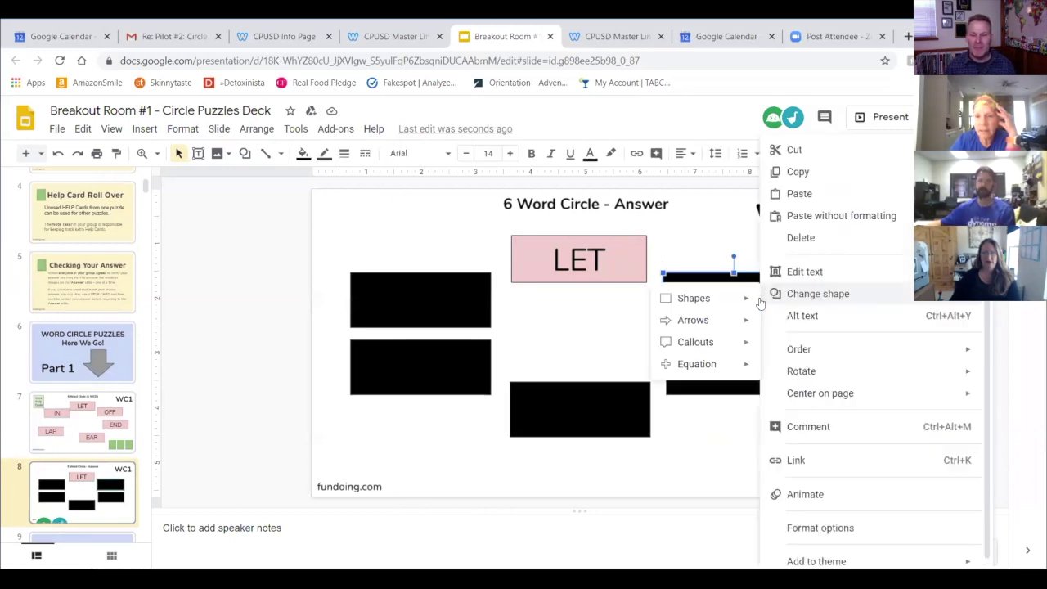
click(797, 238)
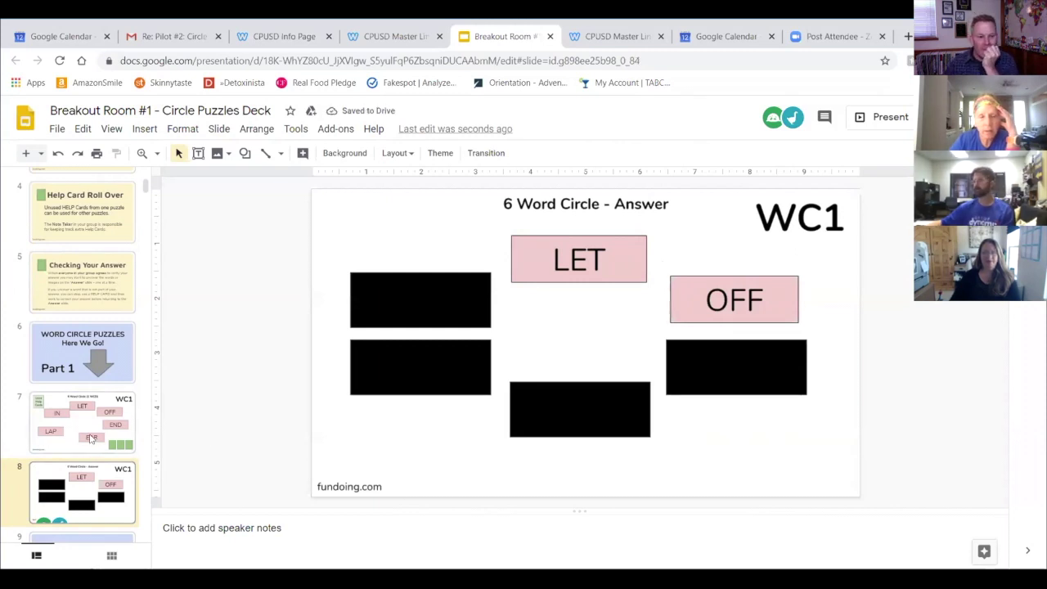
click(92, 438)
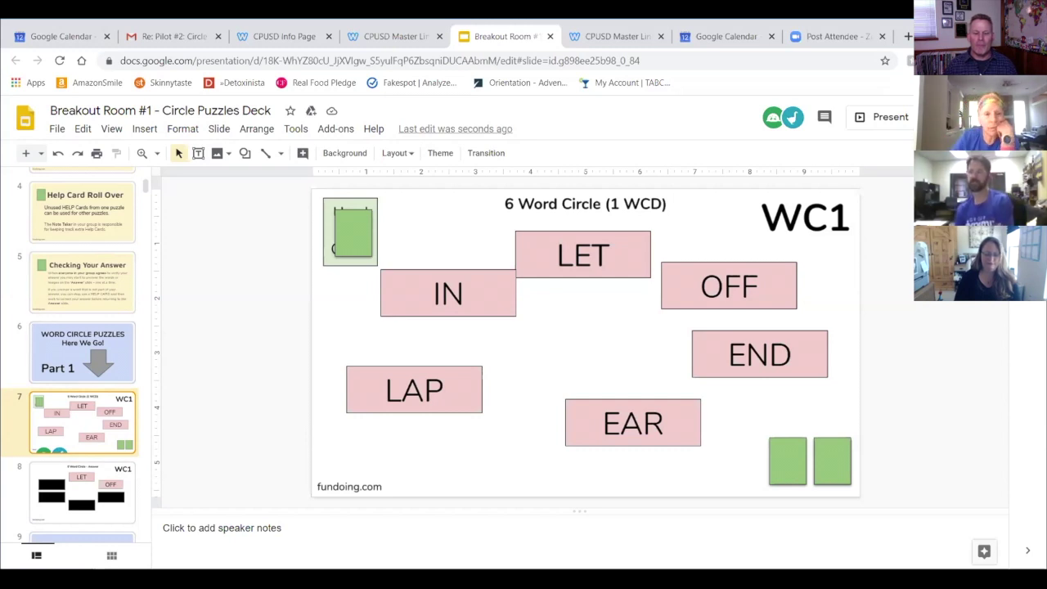
Step: On the answer slide, delete the left middle black cover to reveal LAP
click(106, 504)
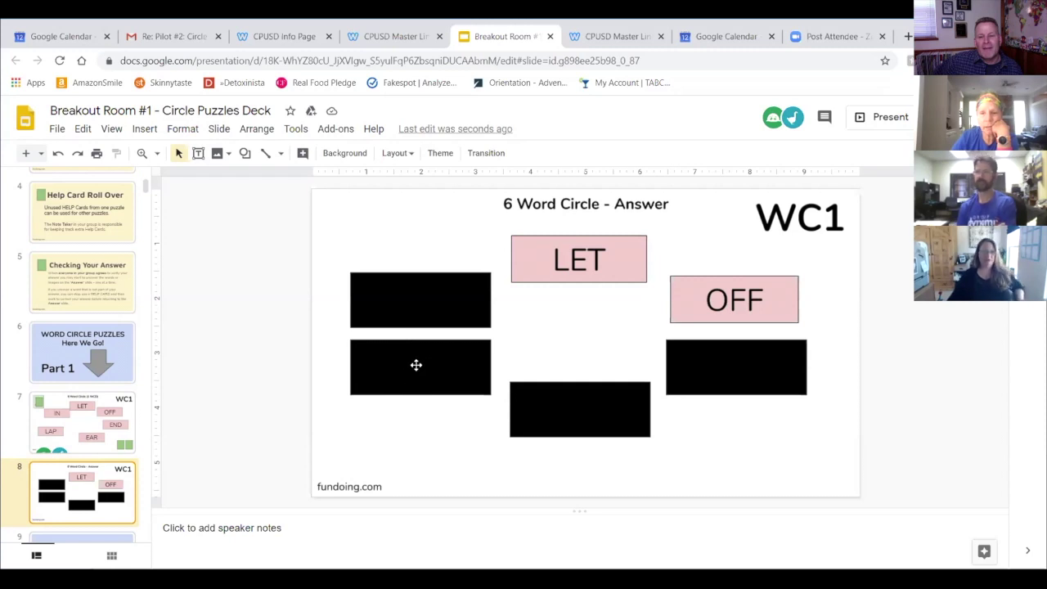
click(416, 365)
right_click(417, 368)
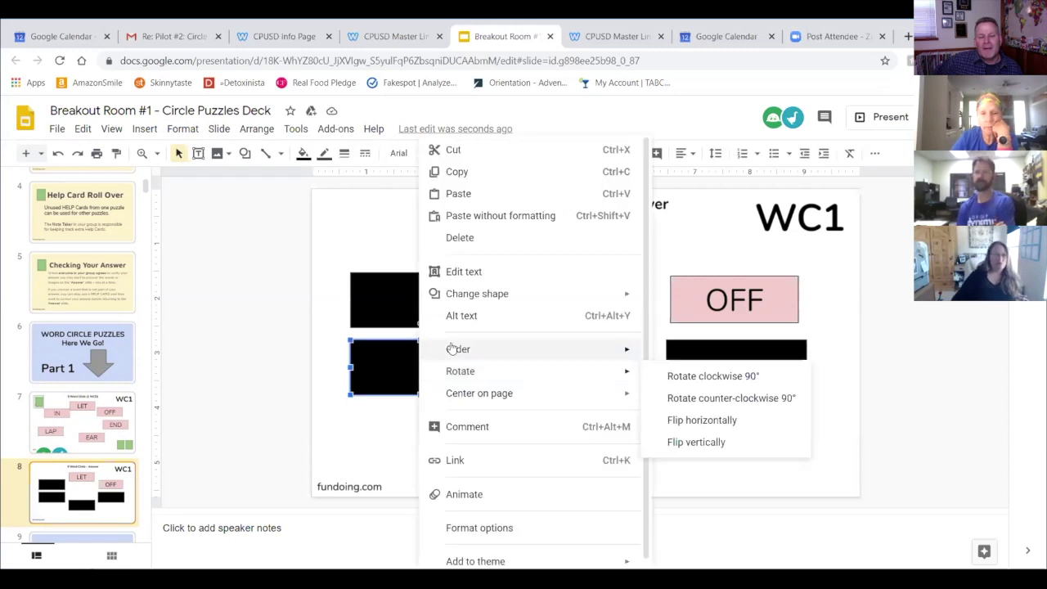
mouse_move(459, 355)
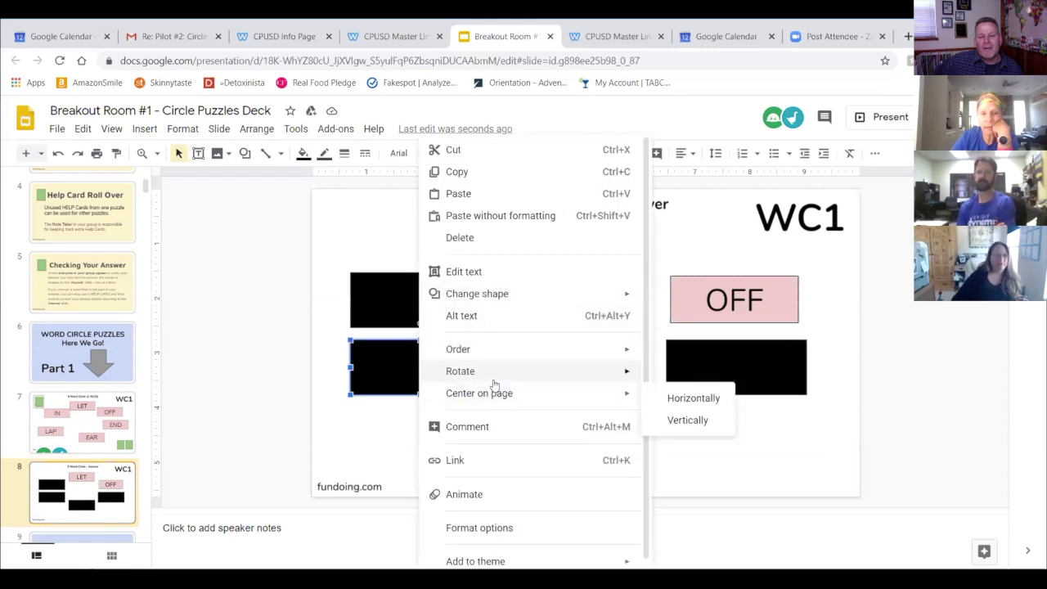
click(482, 237)
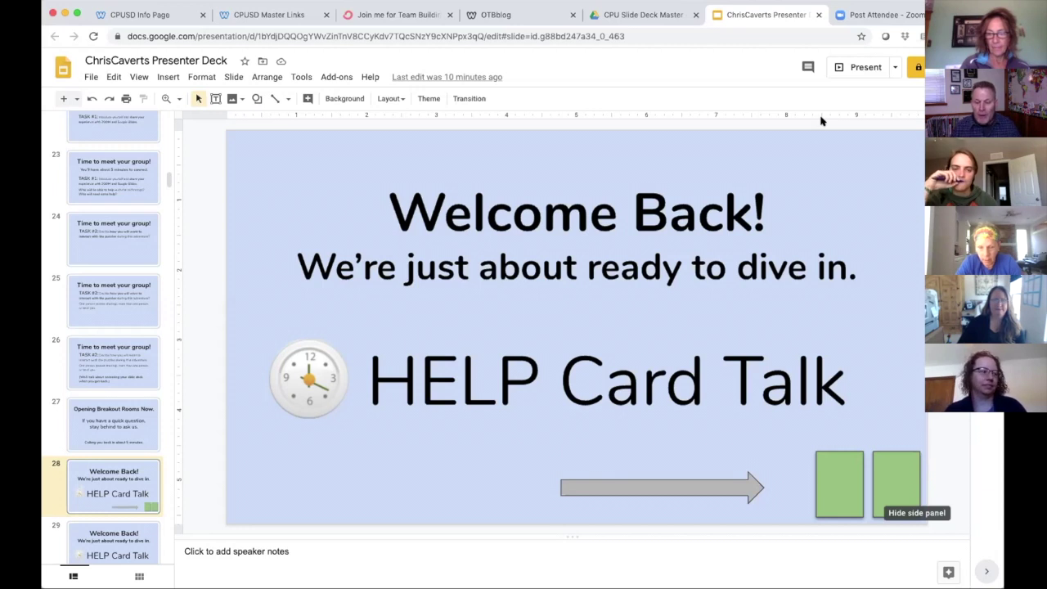
Step: Step through the filmstrip from slide 28 to slide 30, the Using Help Cards slide
key(Down)
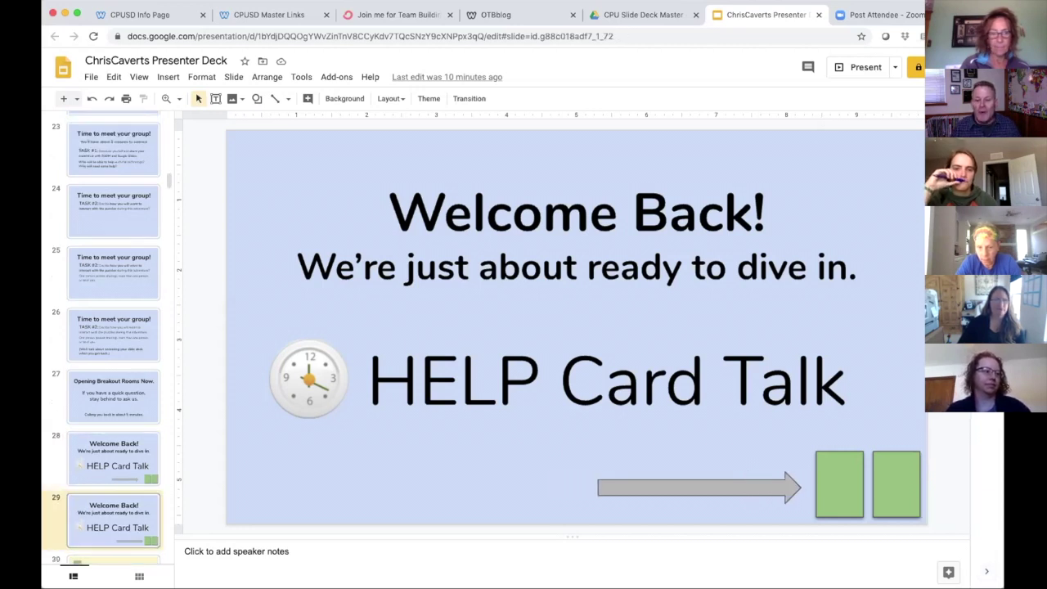
key(Up)
key(Down)
key(Up)
key(Down)
key(Up)
key(Down)
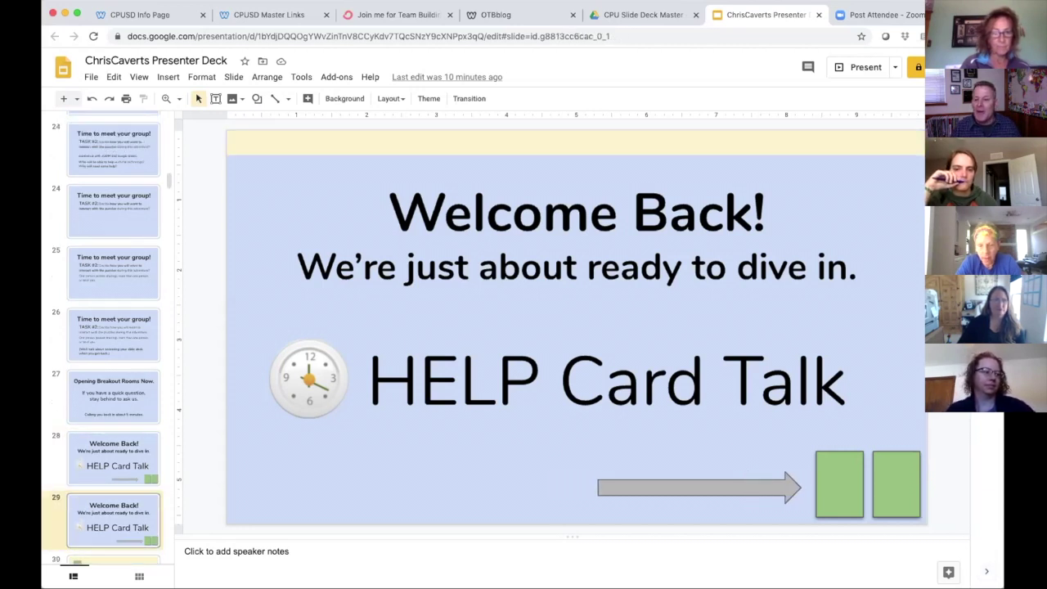
key(Down)
key(Up)
key(Down)
key(Up)
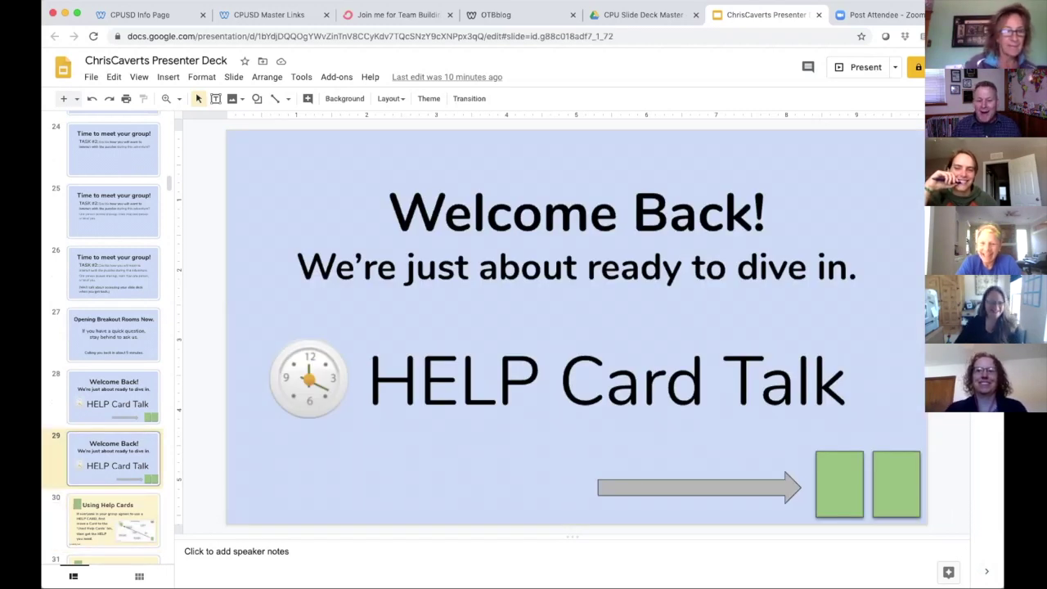
key(Down)
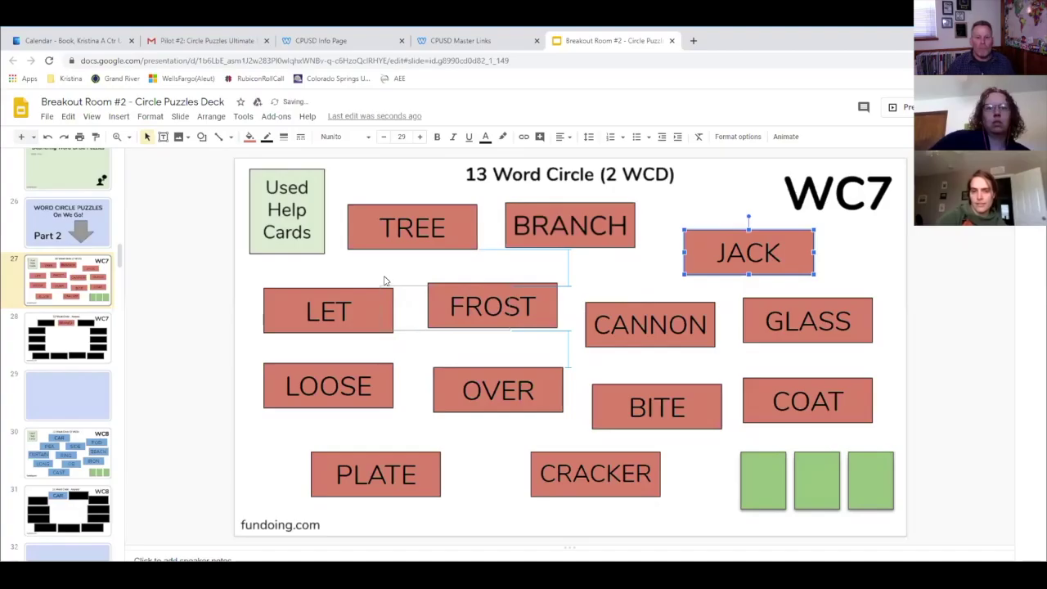
Step: Reposition JACK, CANNON, GLASS, LET and OVER around the WC7 circle
drag(390, 269, 391, 270)
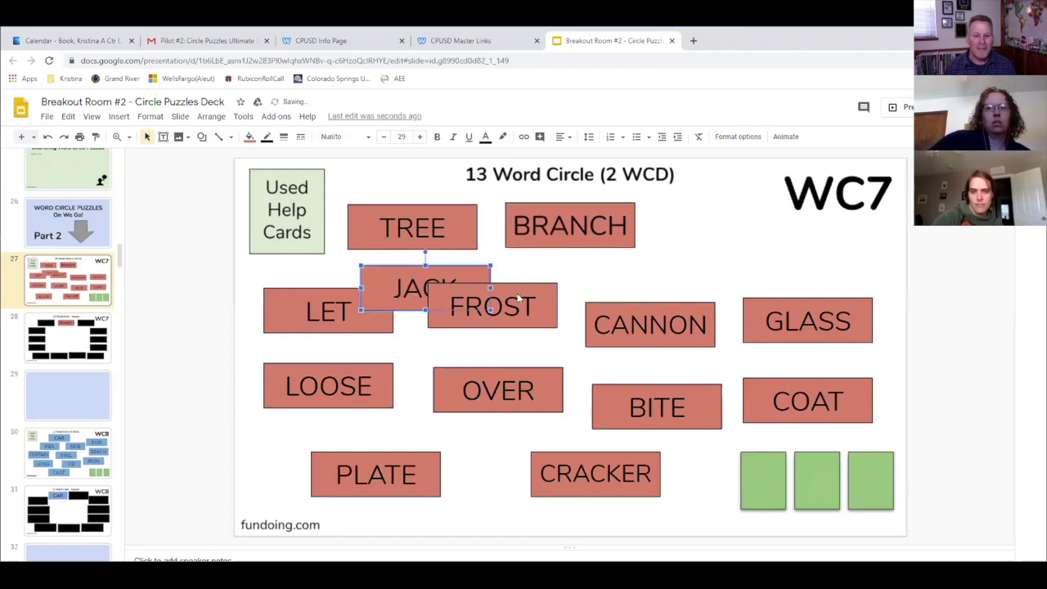
drag(629, 322, 479, 440)
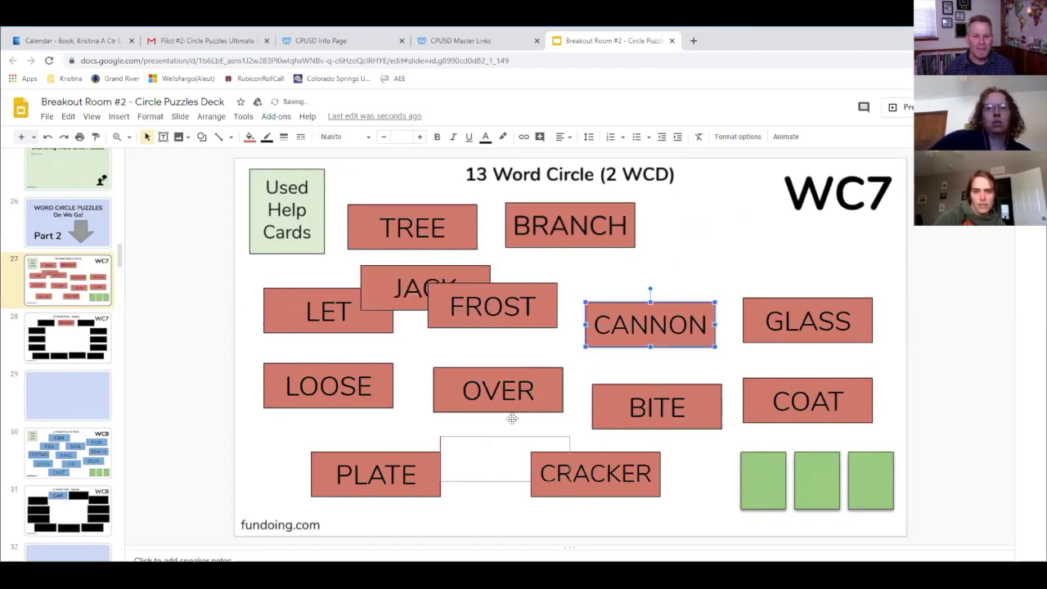
drag(801, 304, 626, 274)
drag(288, 287, 301, 405)
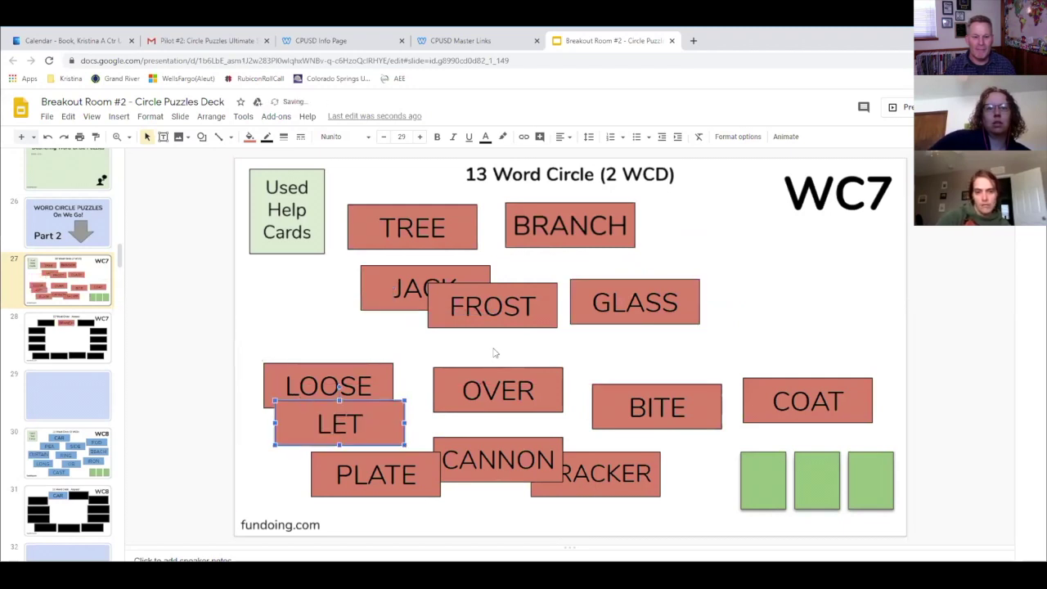
drag(494, 369, 598, 346)
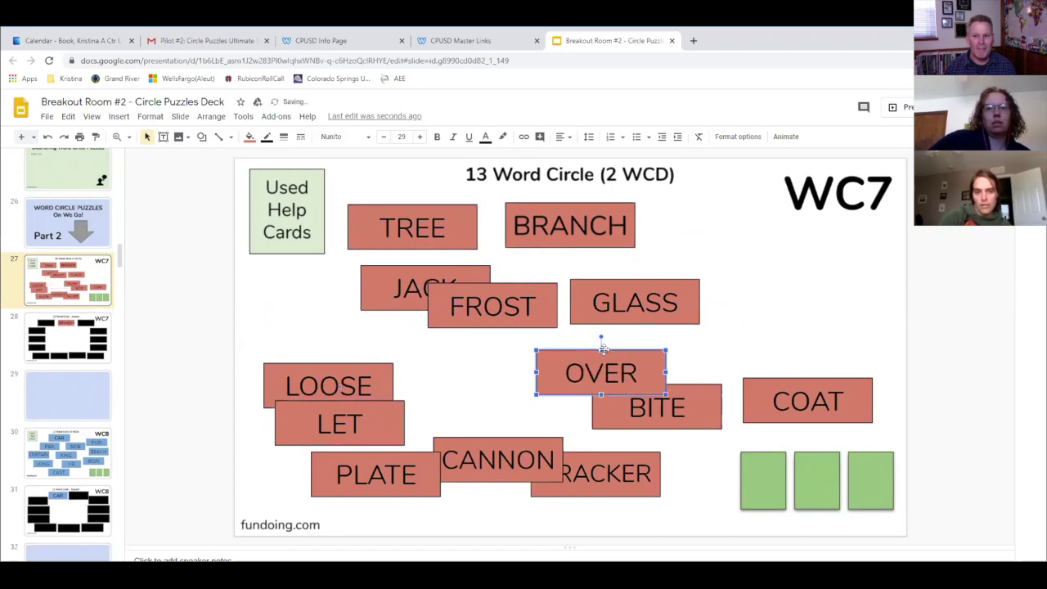
Step: Nudge BITE up, place PLATE just below it, and move CANNON off CRACKER
click(694, 383)
drag(694, 379, 694, 379)
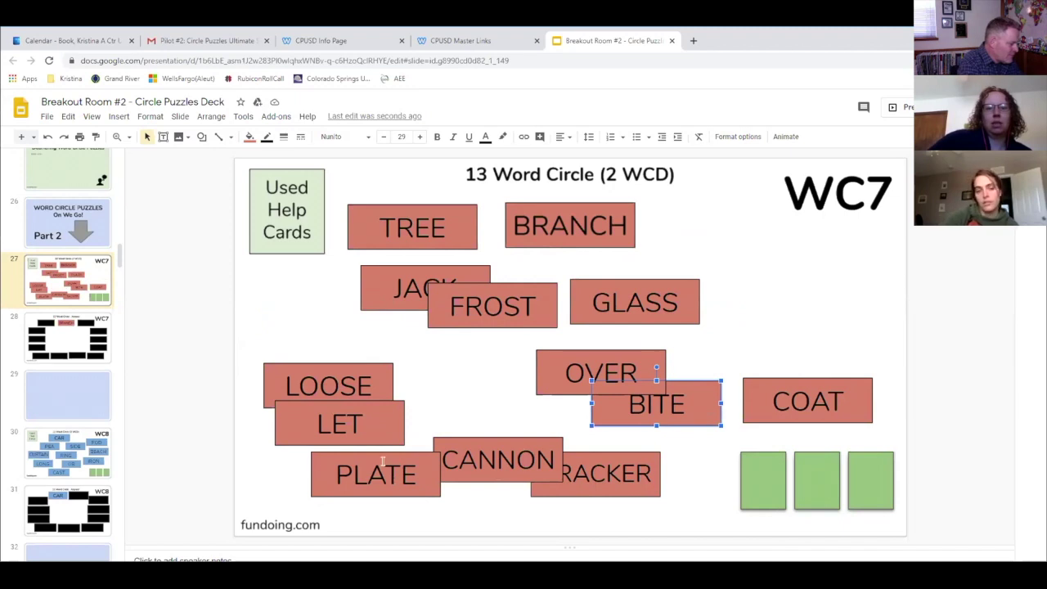
drag(385, 450, 687, 406)
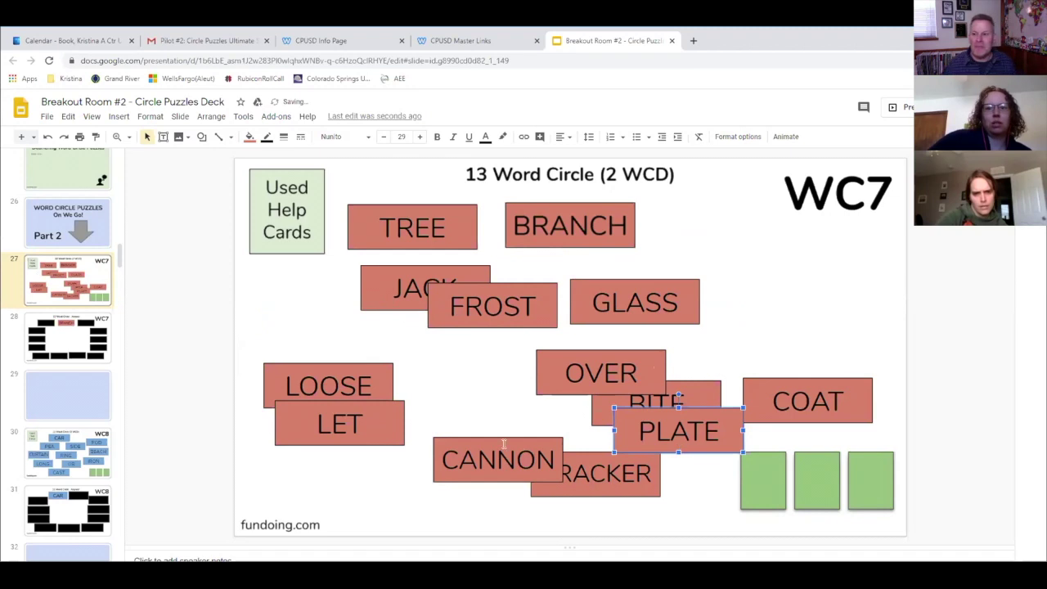
drag(503, 435, 430, 457)
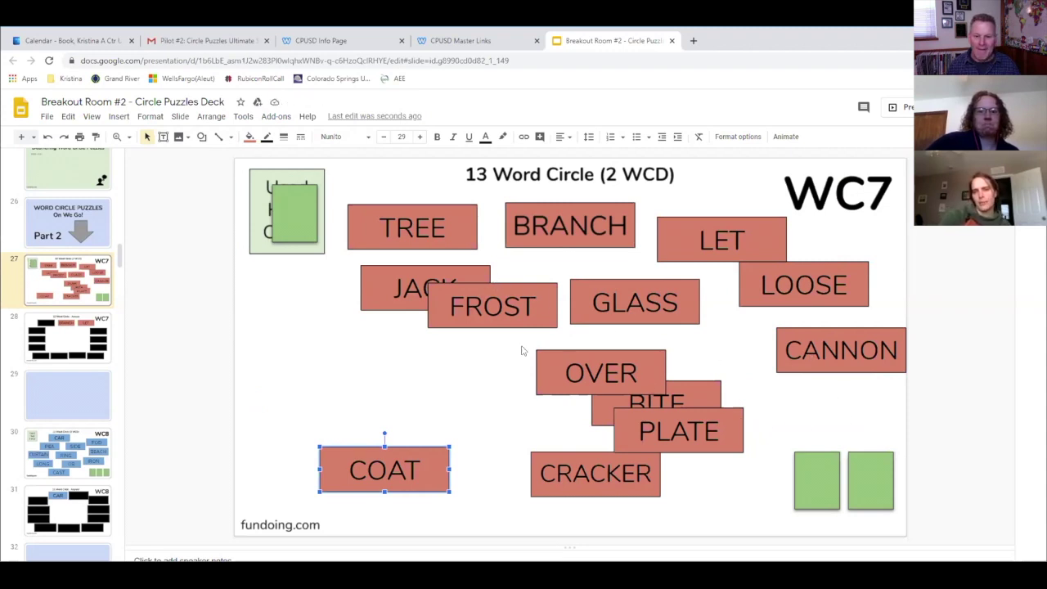
Step: Move the OVER, BITE, PLATE and CRACKER group to the lower left and shift COAT right
drag(515, 342, 758, 462)
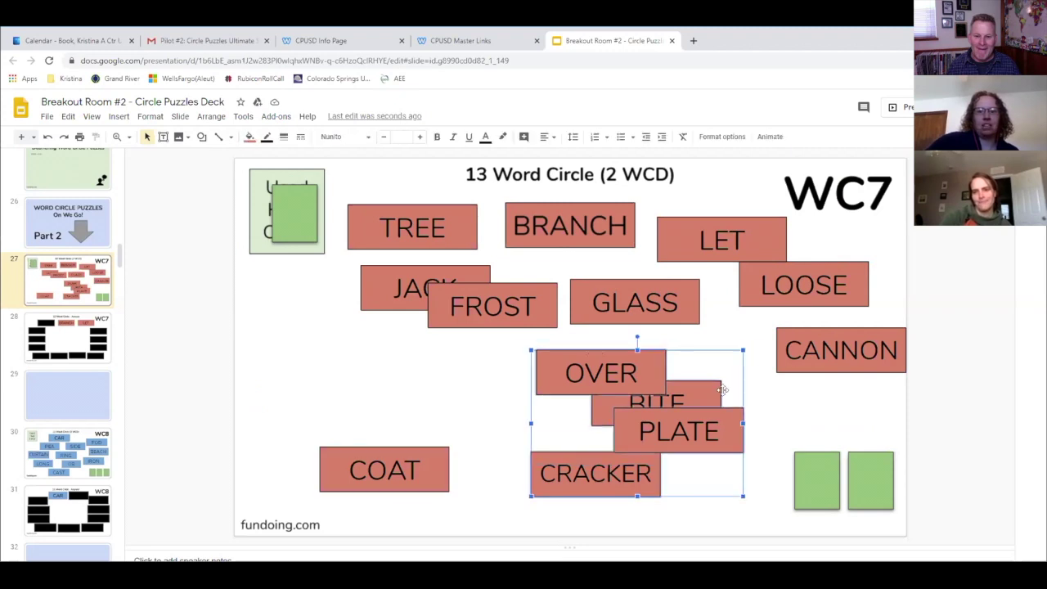
drag(709, 383, 449, 369)
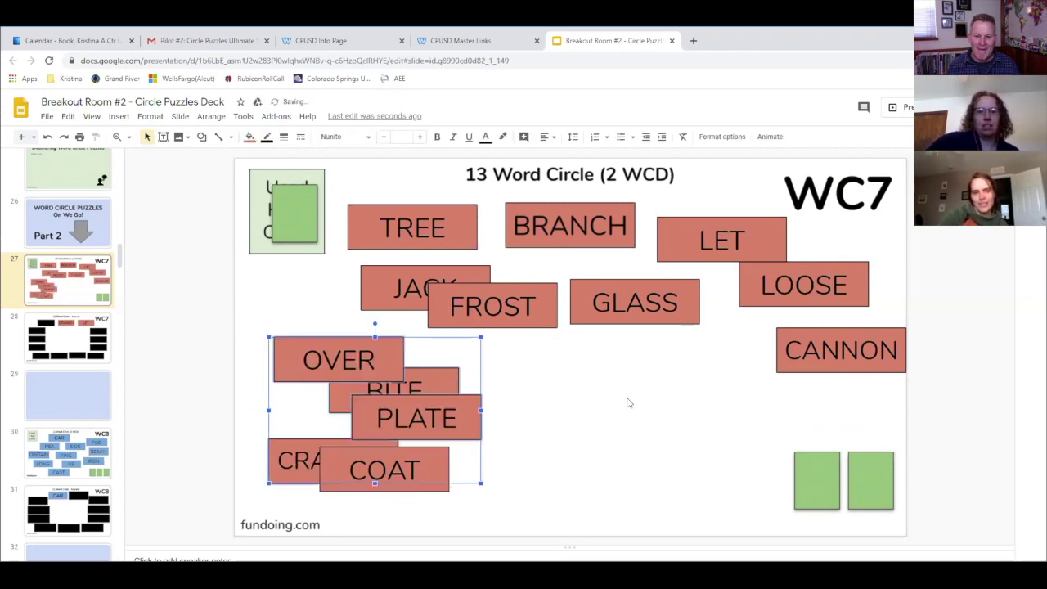
click(438, 485)
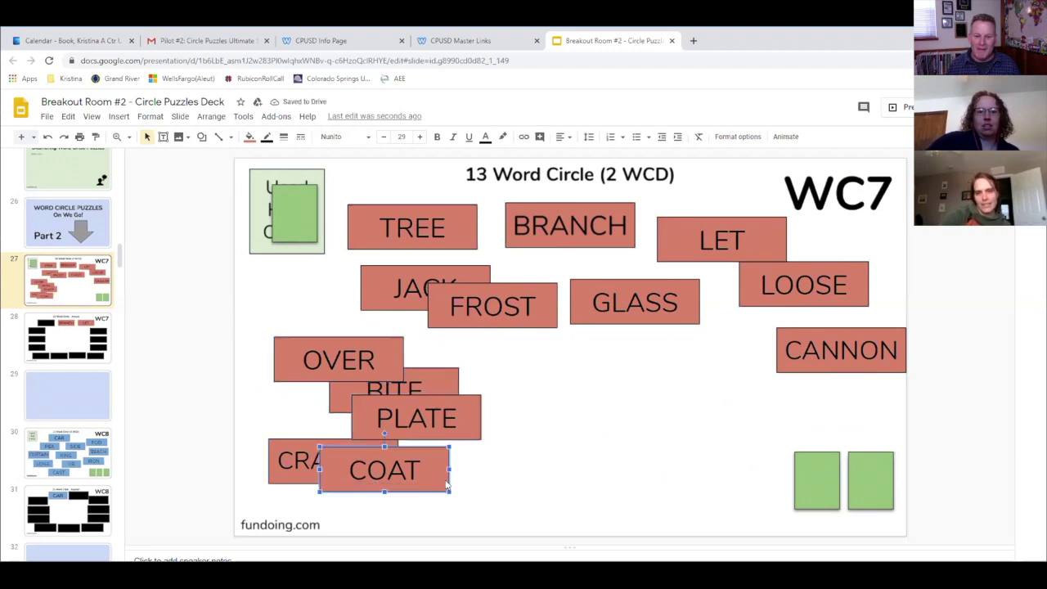
drag(447, 456, 538, 462)
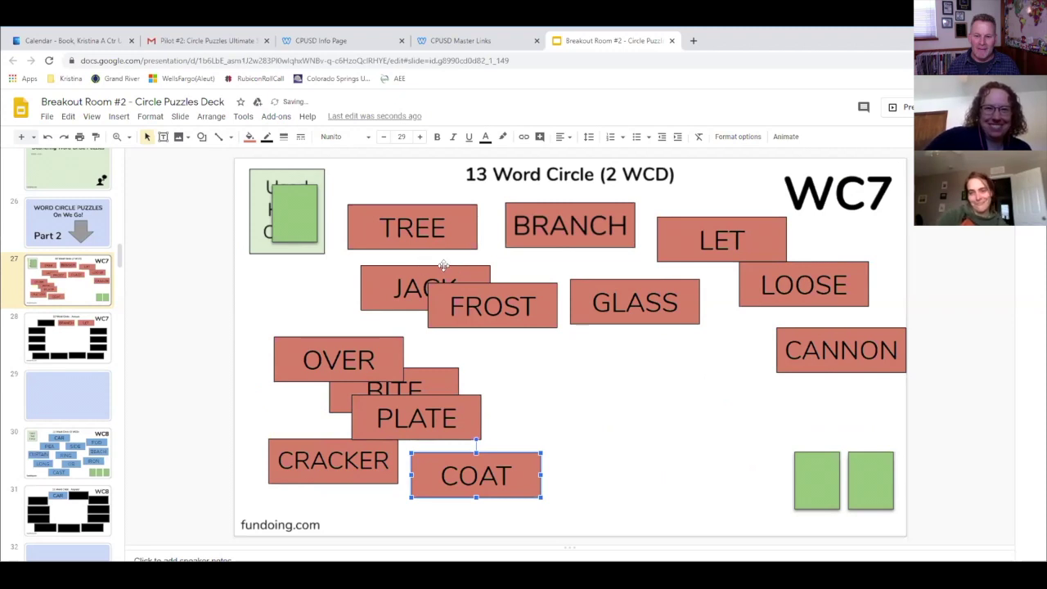
Step: Place JACK below CANNON, and FROST and GLASS along the bottom edge
drag(443, 265, 797, 383)
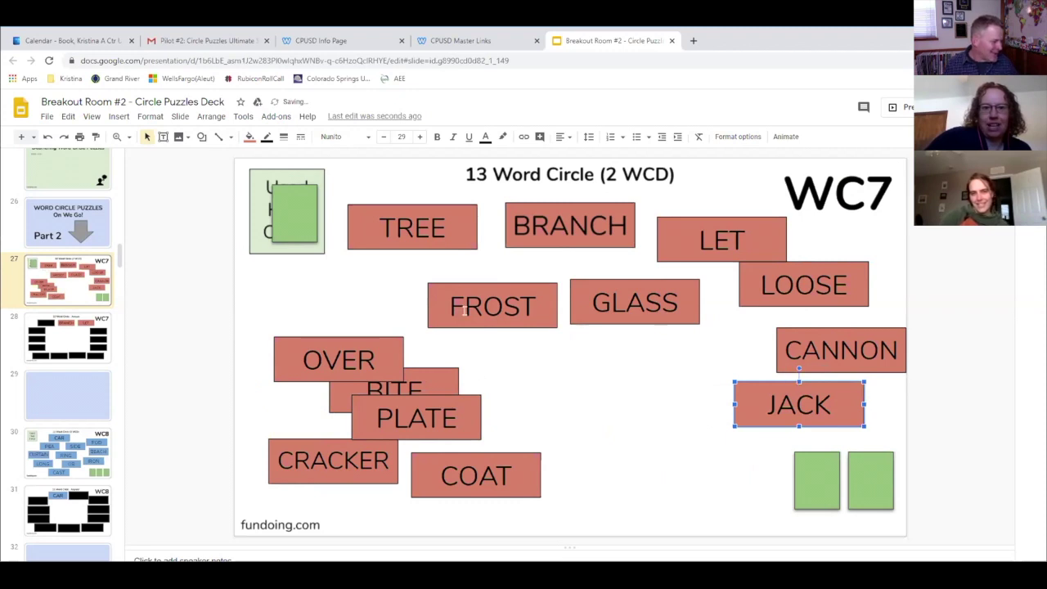
drag(477, 285, 691, 437)
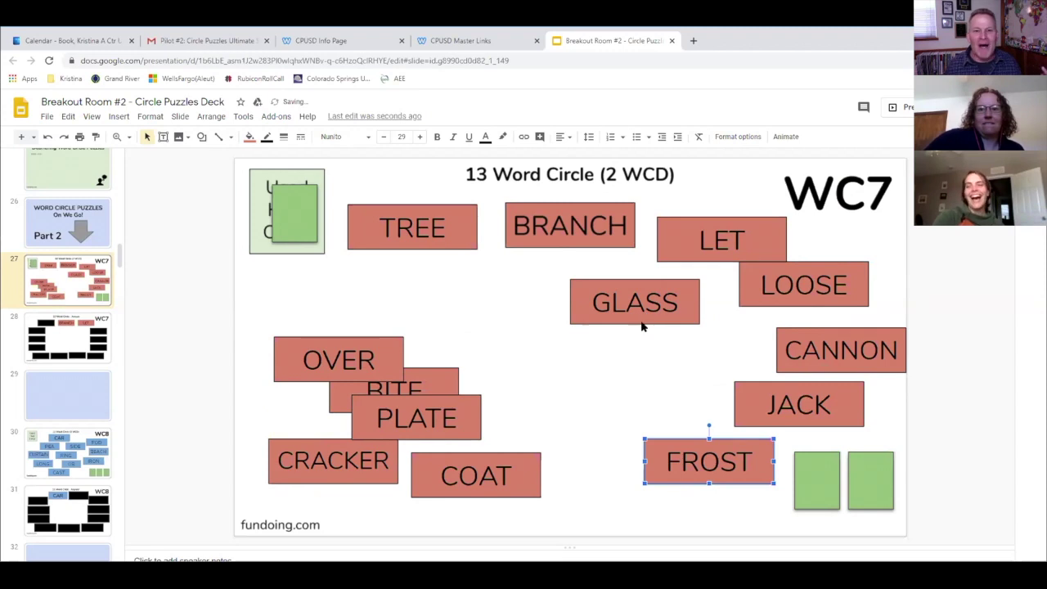
drag(627, 278, 571, 488)
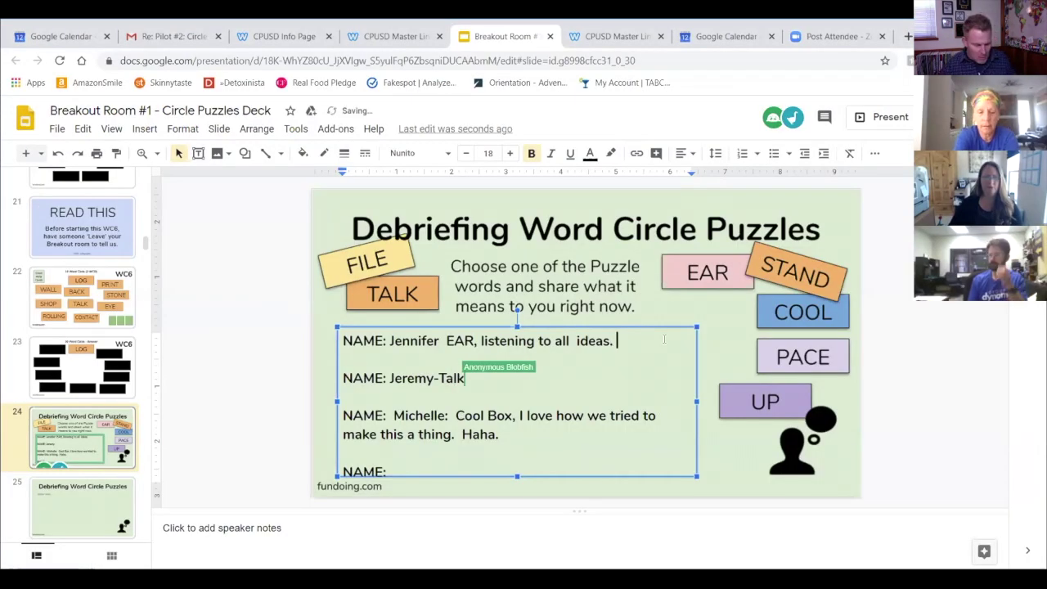
Step: Append 'Also how the puzzle words sound together' to the first debrief response
text(A)
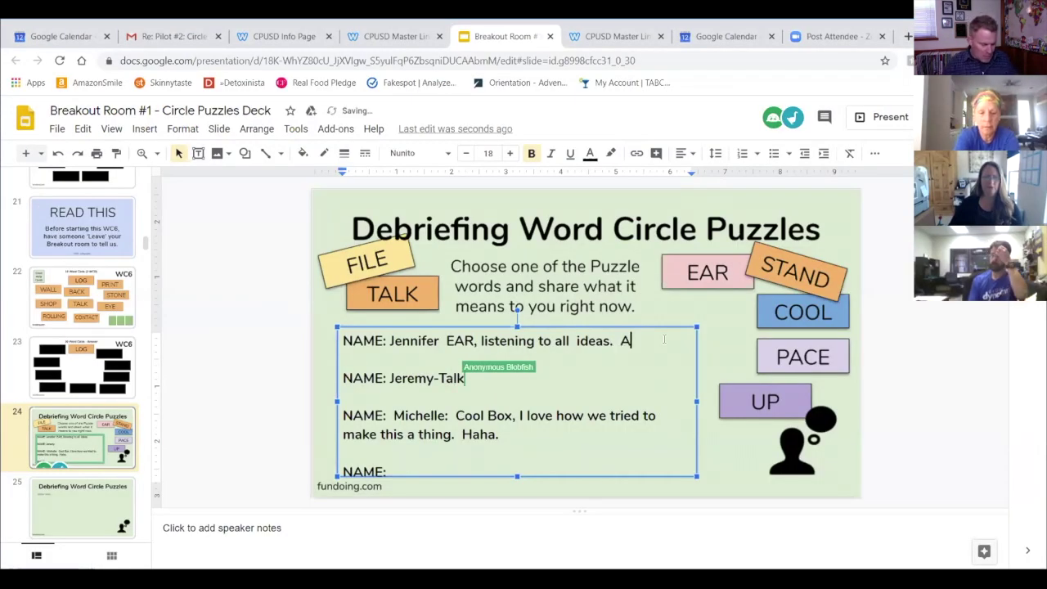
text(lso how the )
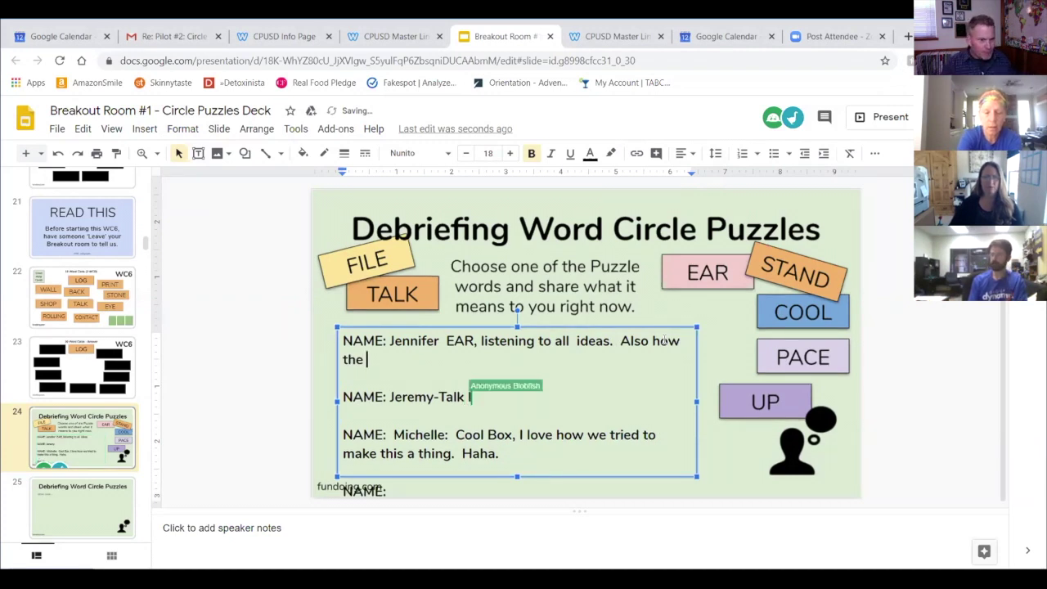
text(puzzle w)
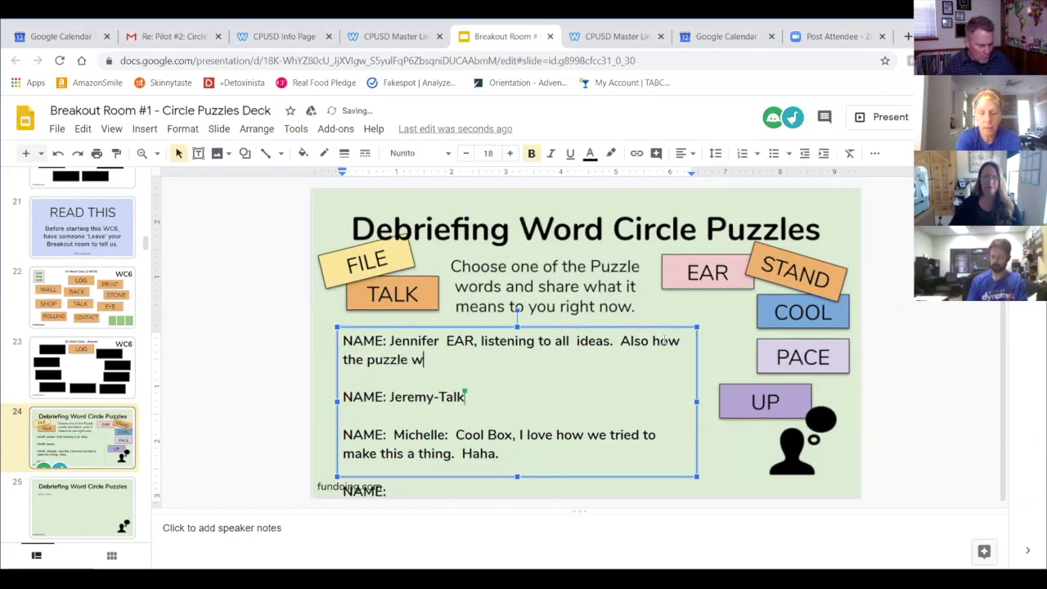
text(ords sou)
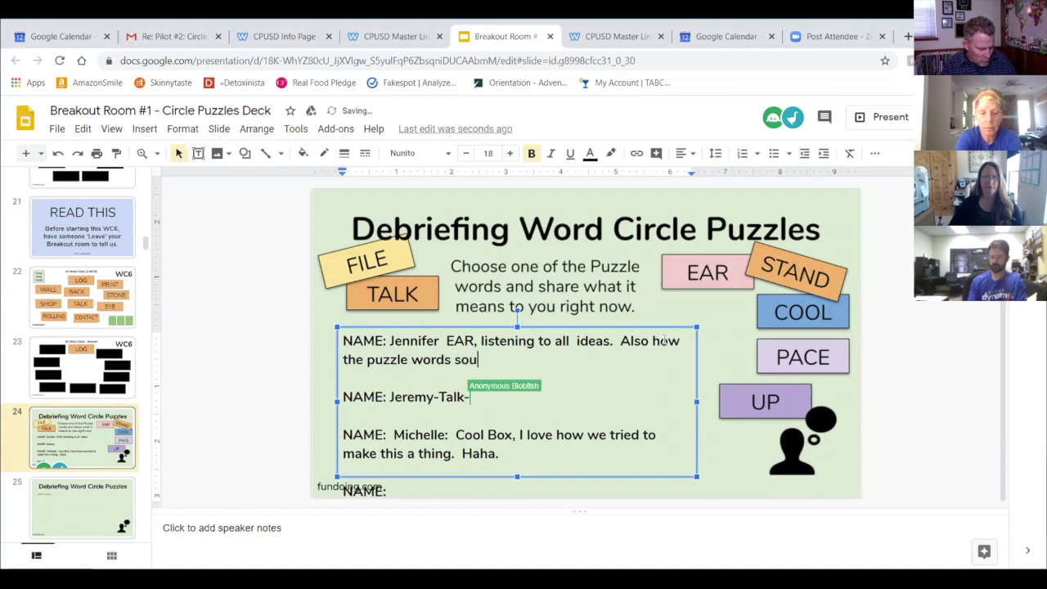
text(nd together)
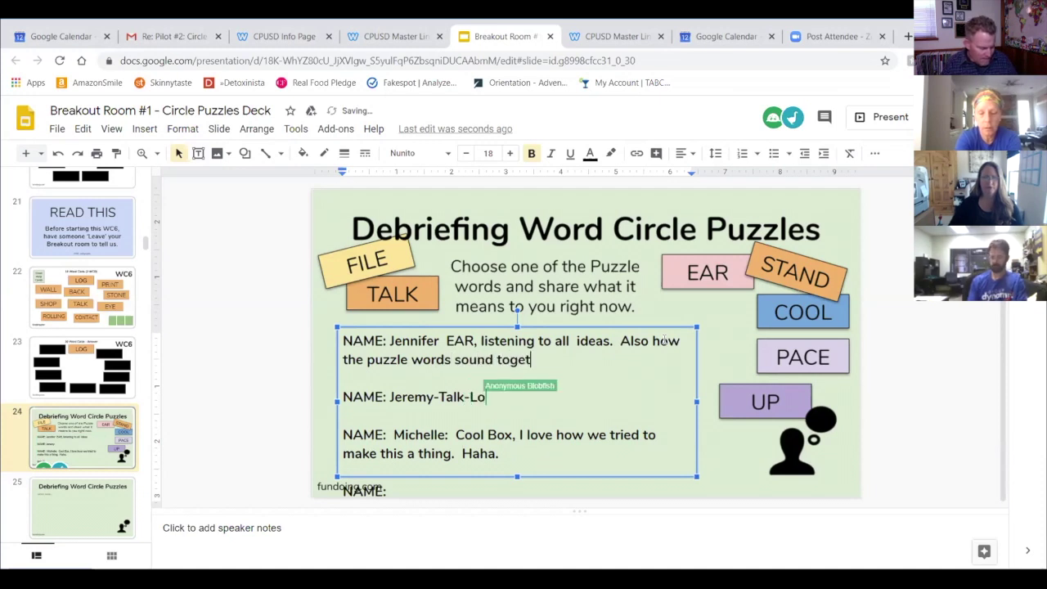